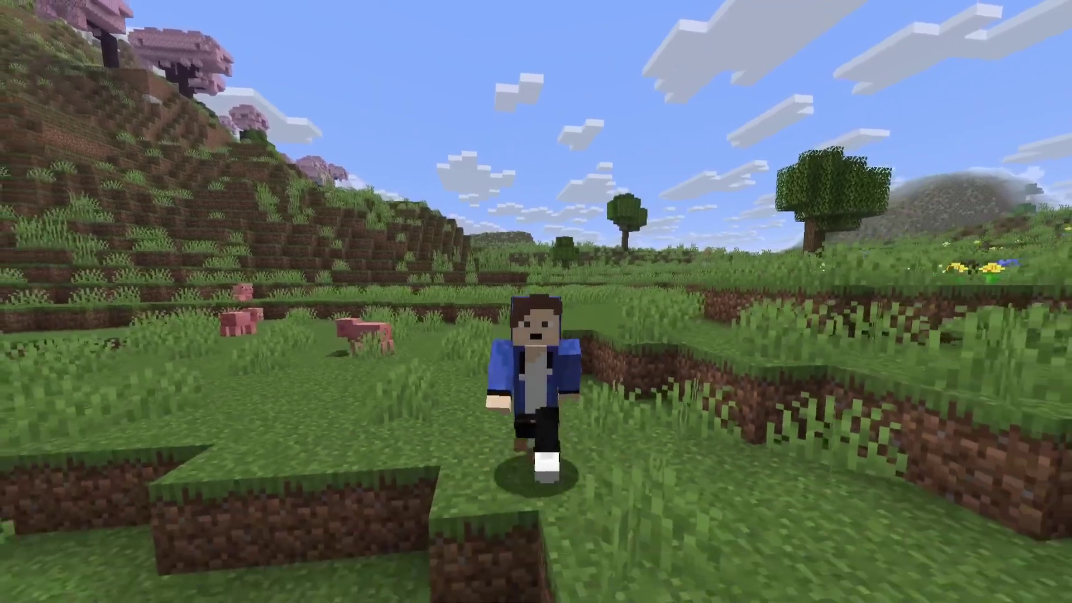
key(w)
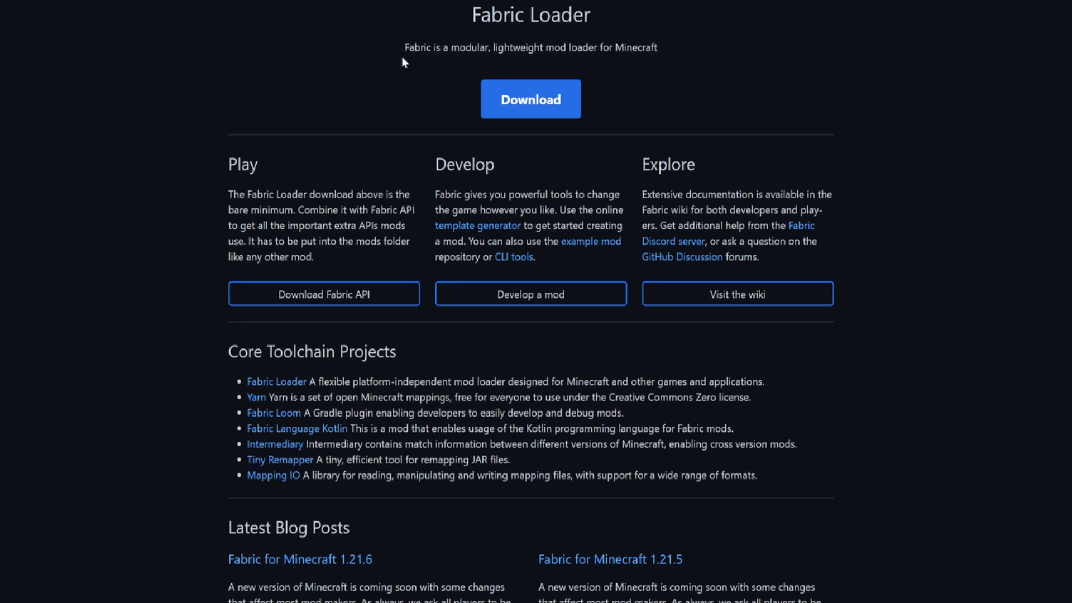
Step: Go to the Fabric Loader download page and follow its link to Fabric API on CurseForge
click(525, 105)
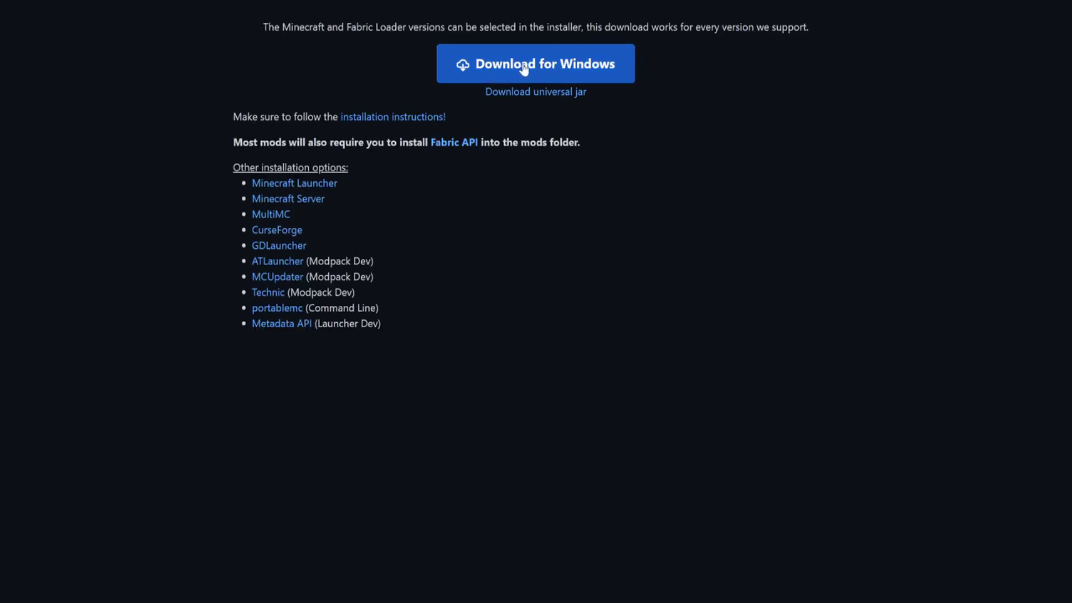
click(457, 145)
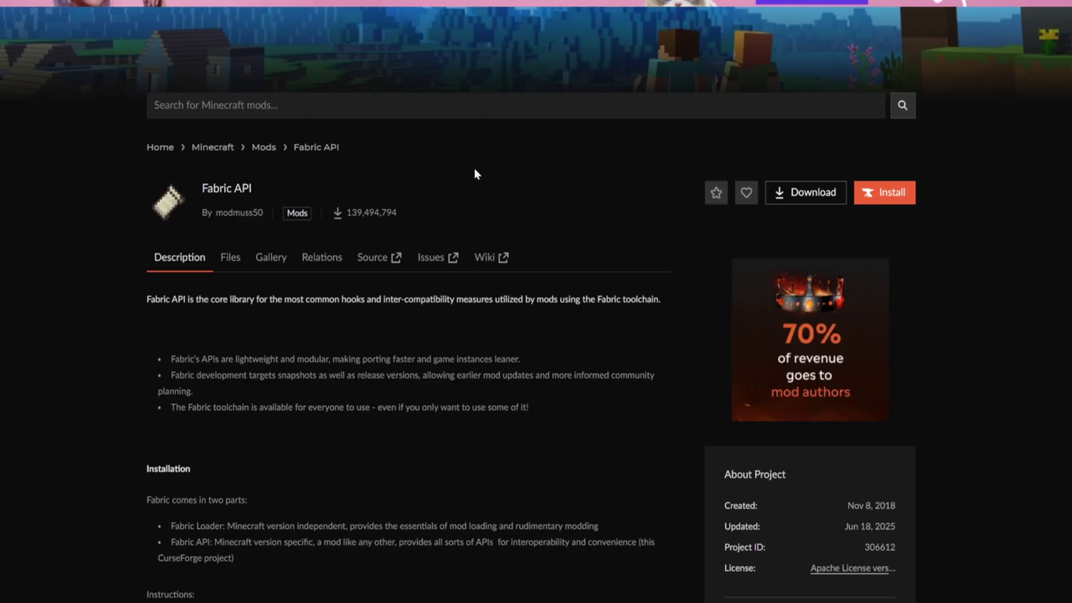
Step: Download the newest Fabric API file, 0.127.1+1.21.6, from CurseForge's Files list
scroll(474, 174, down, 2)
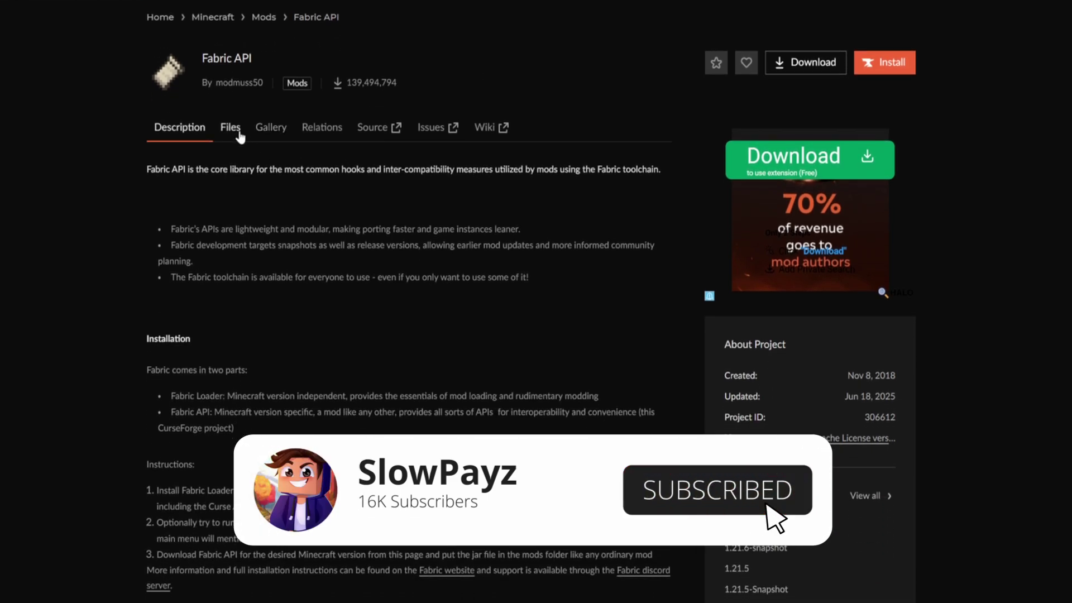
click(230, 130)
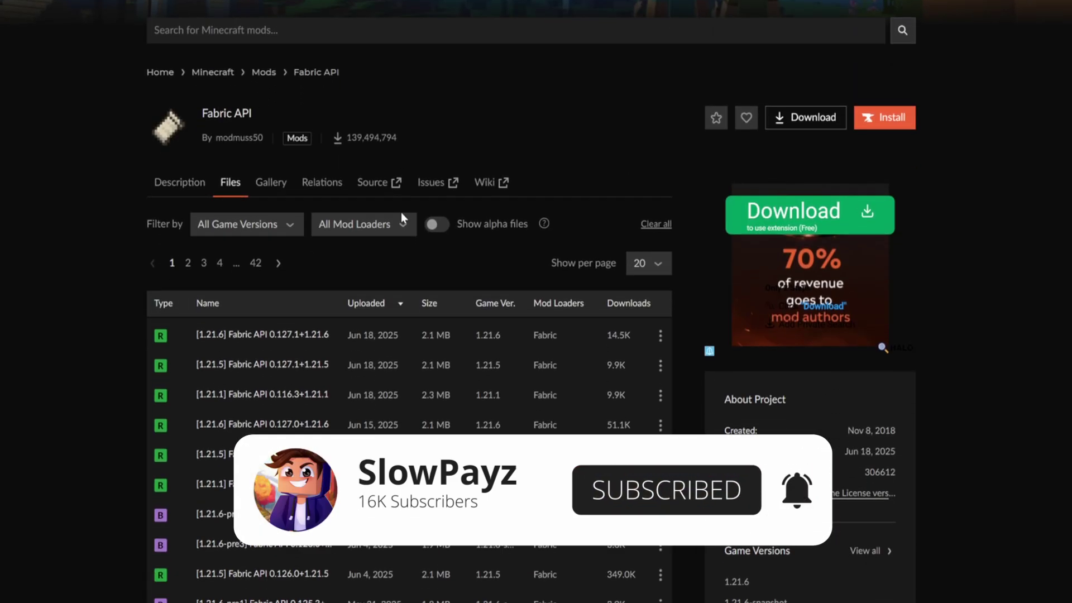
scroll(402, 213, down, 2)
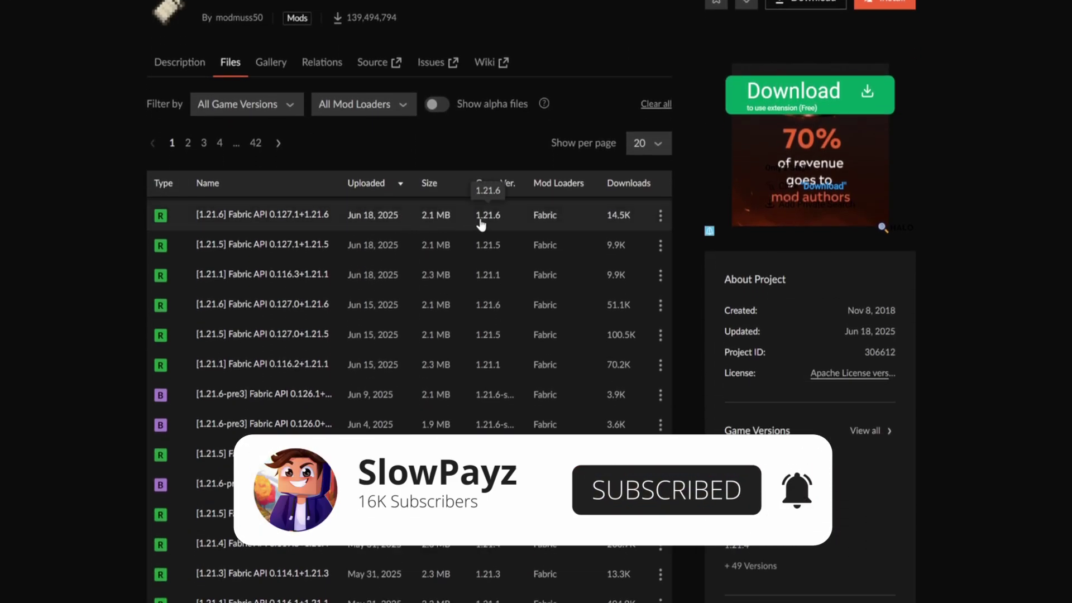
click(660, 219)
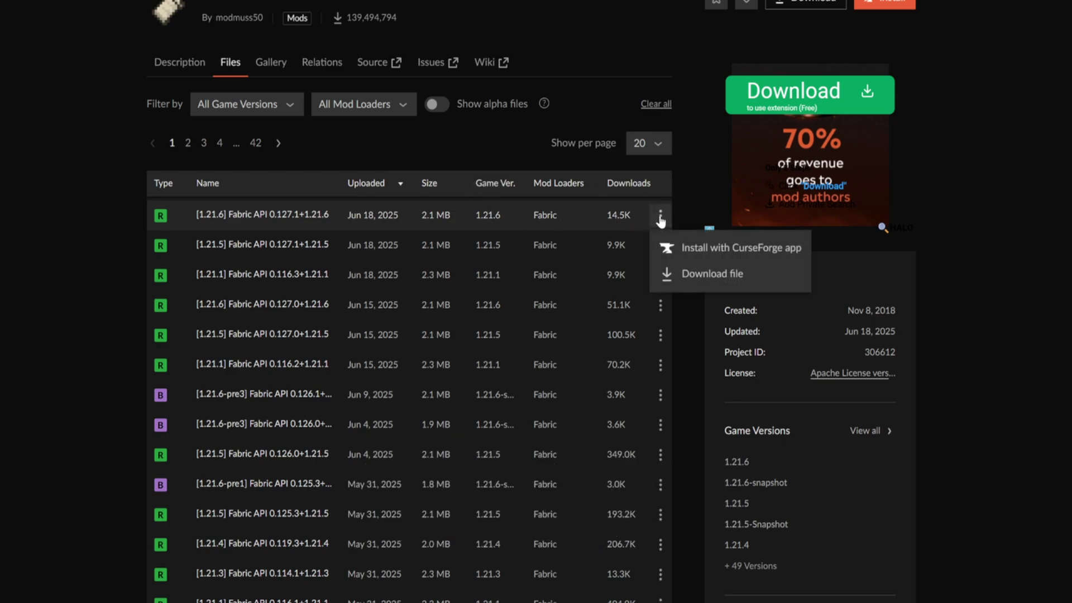
click(696, 277)
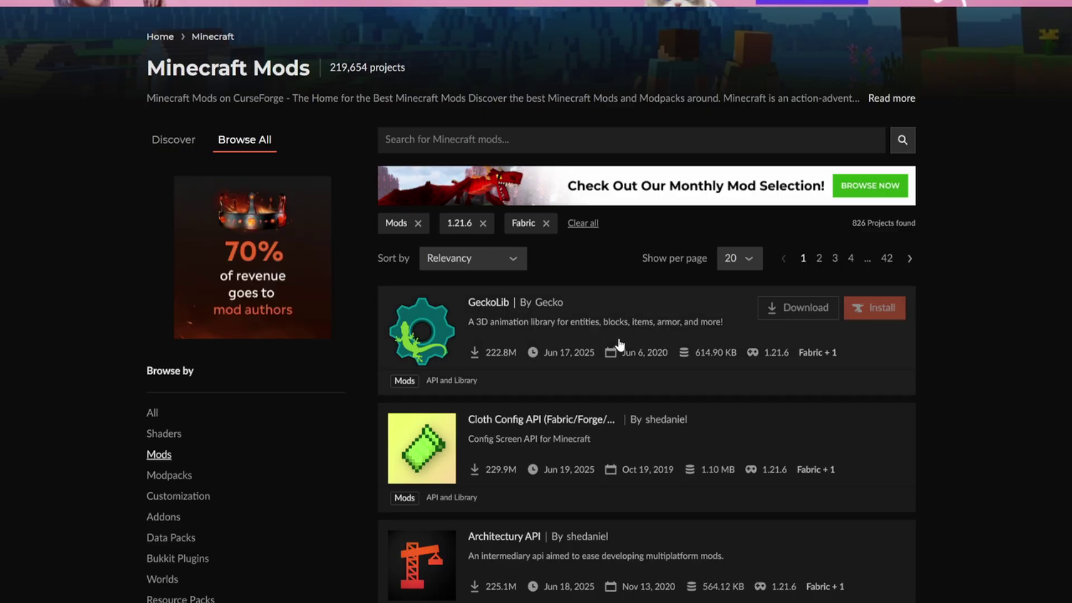
Step: Filter Modrinth mods to the Fabric loader and 1.21.6, then scroll to Xaero's Minimap
scroll(622, 335, down, 2)
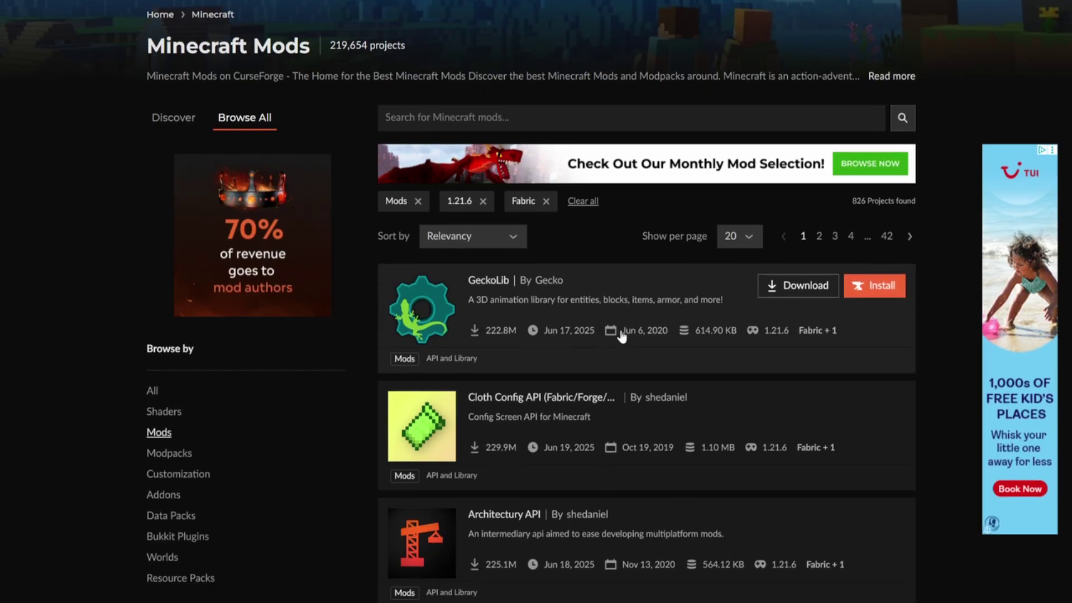
scroll(621, 335, down, 3)
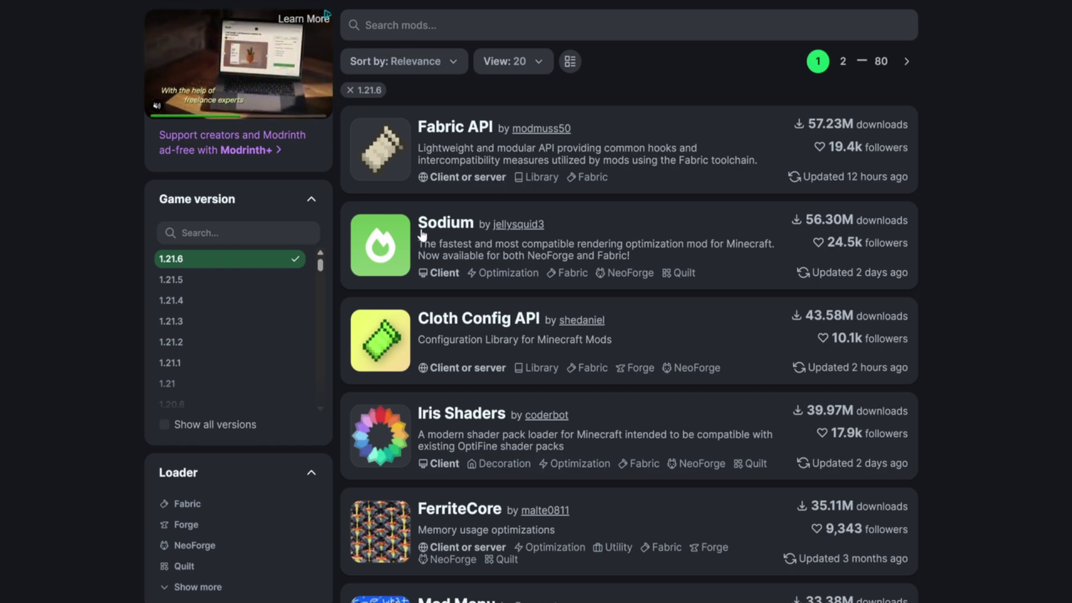
scroll(424, 223, down, 3)
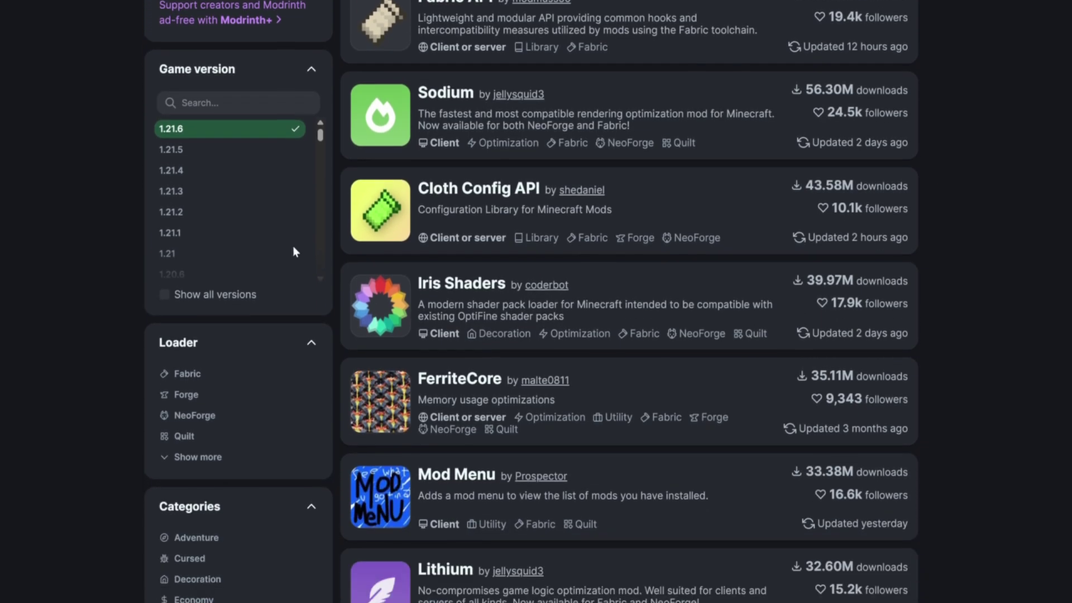
click(187, 373)
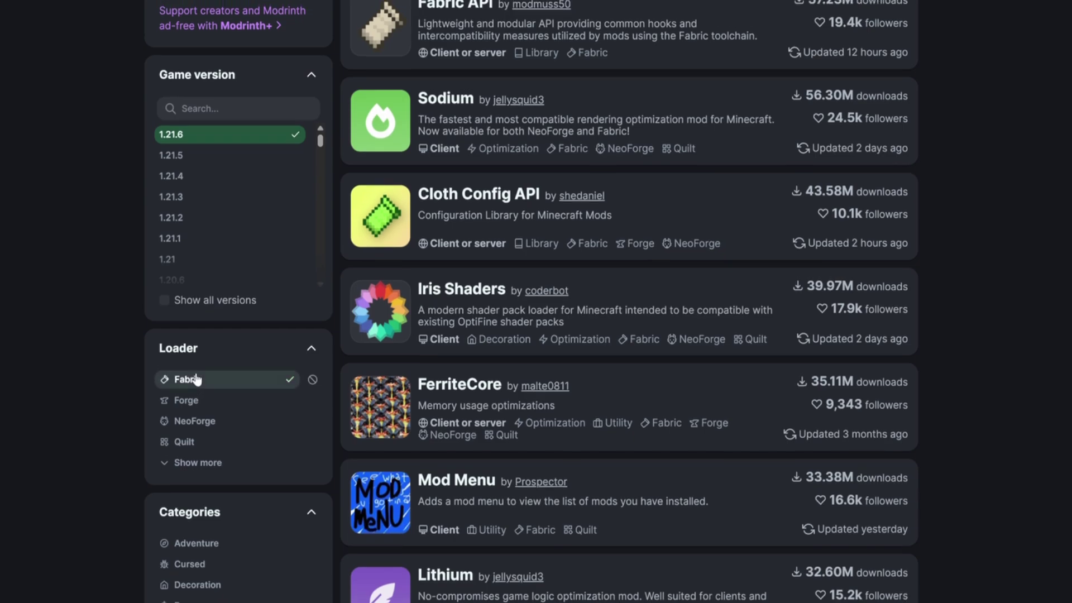
scroll(197, 373, up, 3)
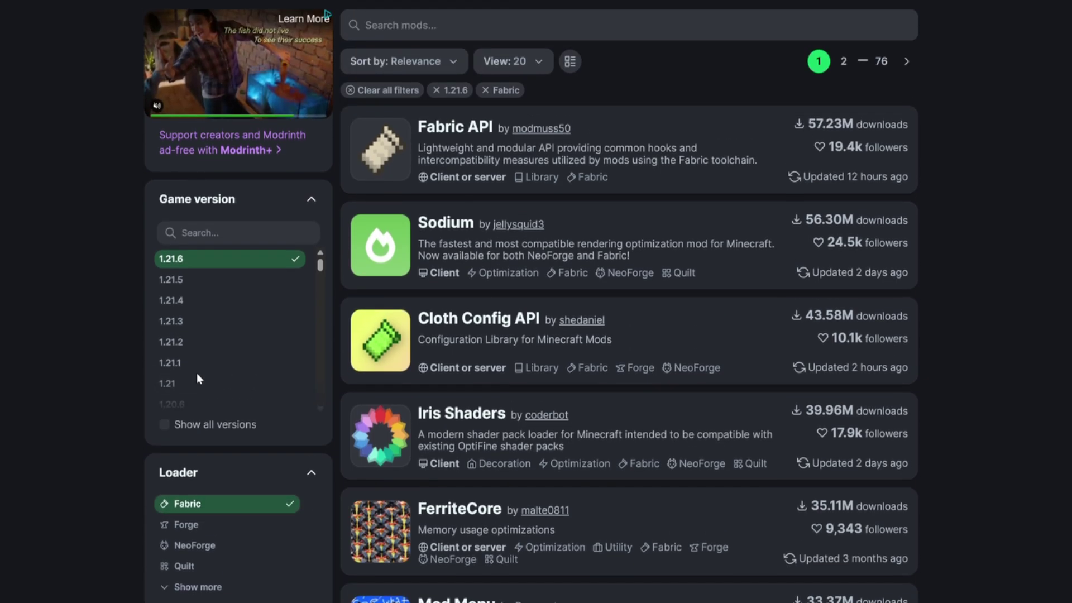
click(190, 263)
click(179, 261)
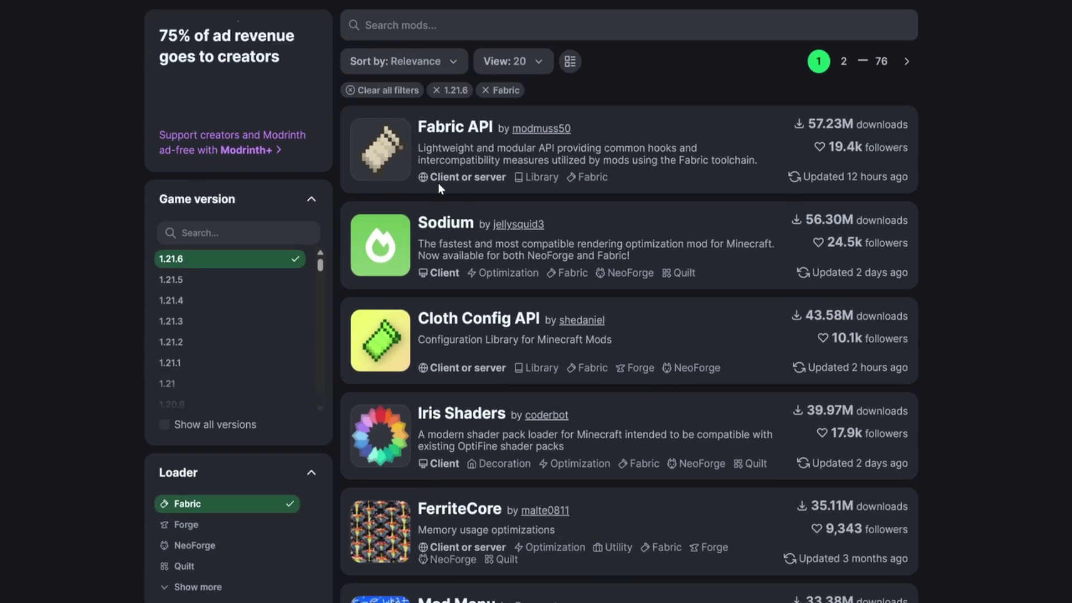
scroll(629, 301, down, 9)
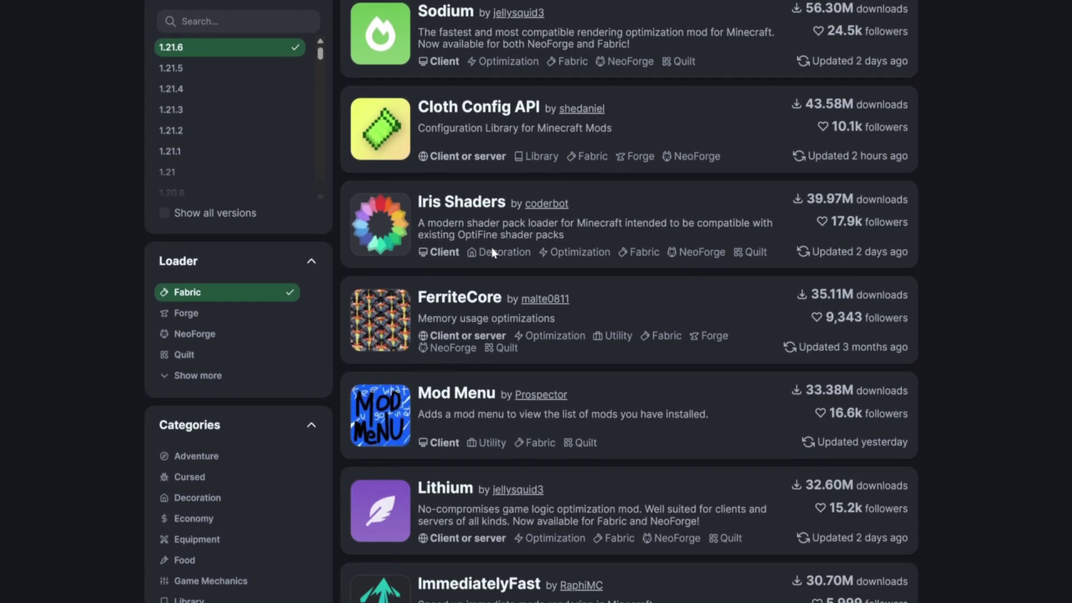
scroll(489, 244, down, 6)
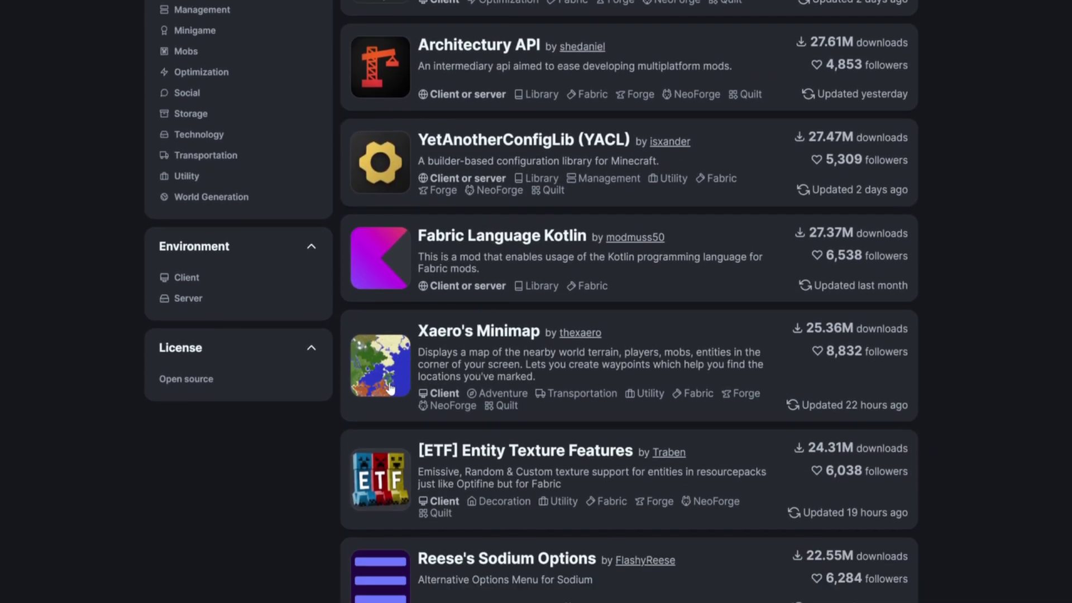
Step: Open Xaero's Minimap on Modrinth and show its Versions list
click(396, 358)
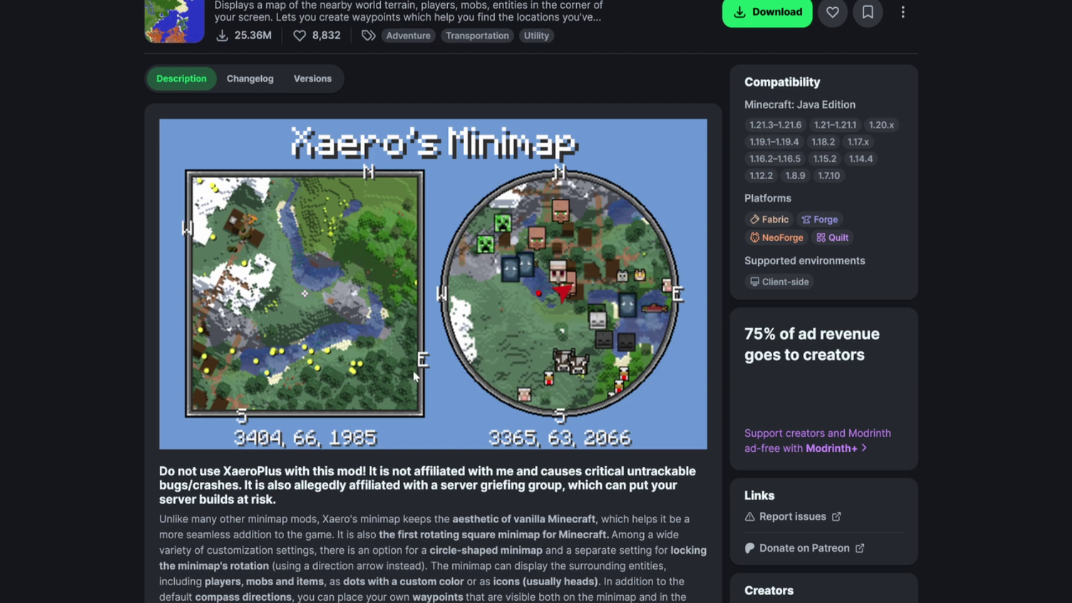
click(313, 81)
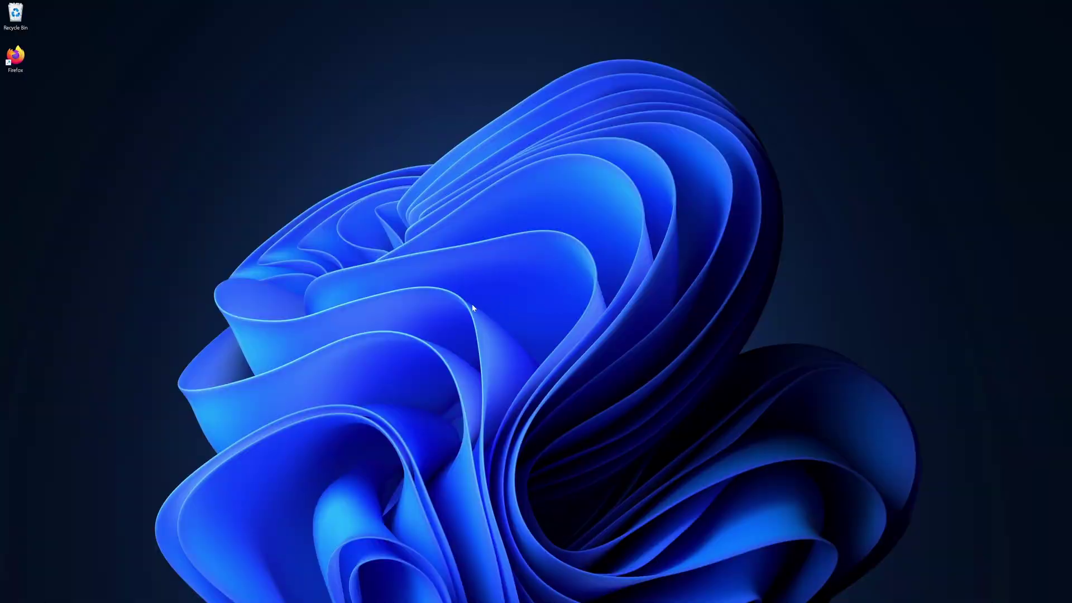
Step: Move the Fabric API jar, Xaero's Minimap jar and fabric-installer-1.0.3.exe from Downloads to the desktop
key(super+e)
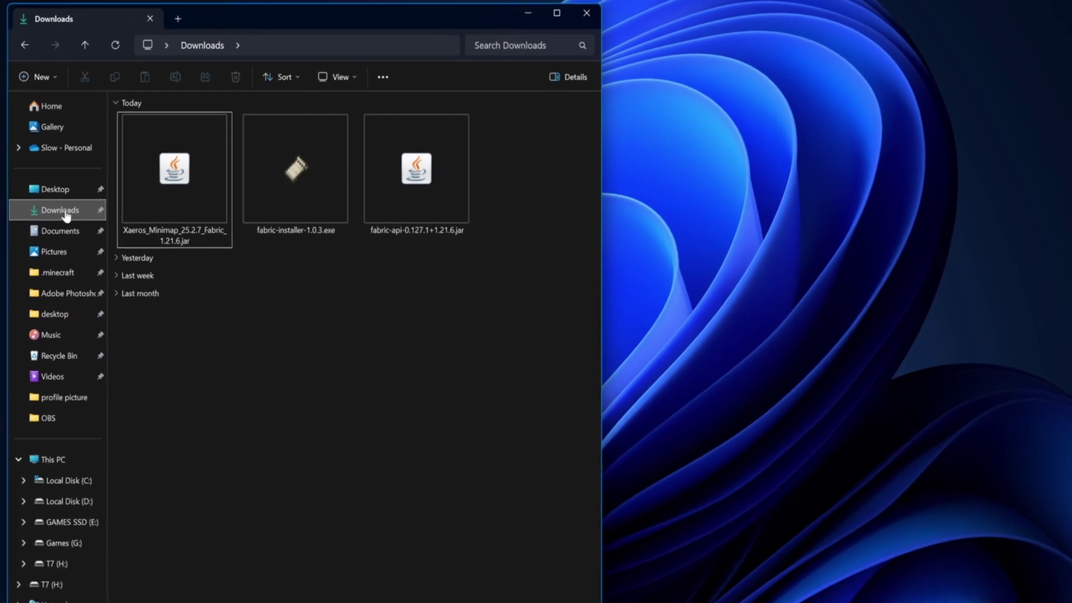
click(65, 215)
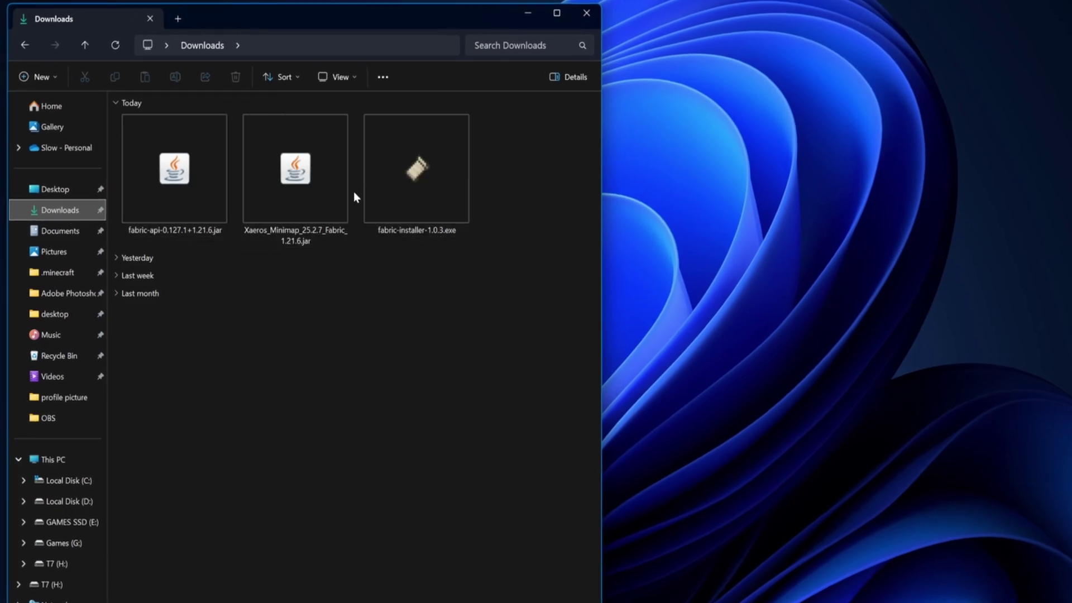
drag(501, 179, 701, 111)
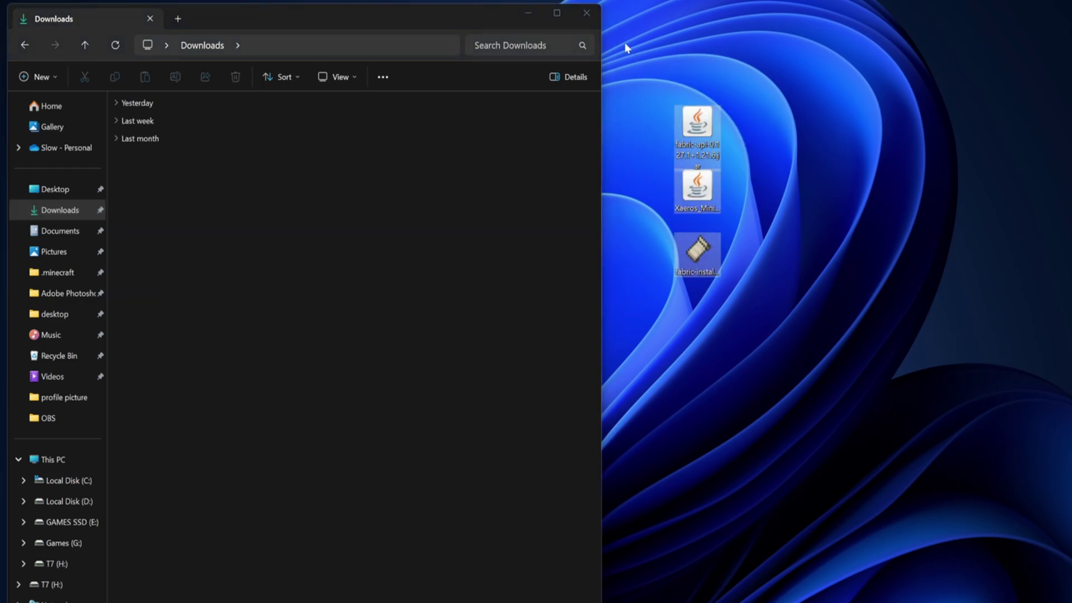
click(586, 17)
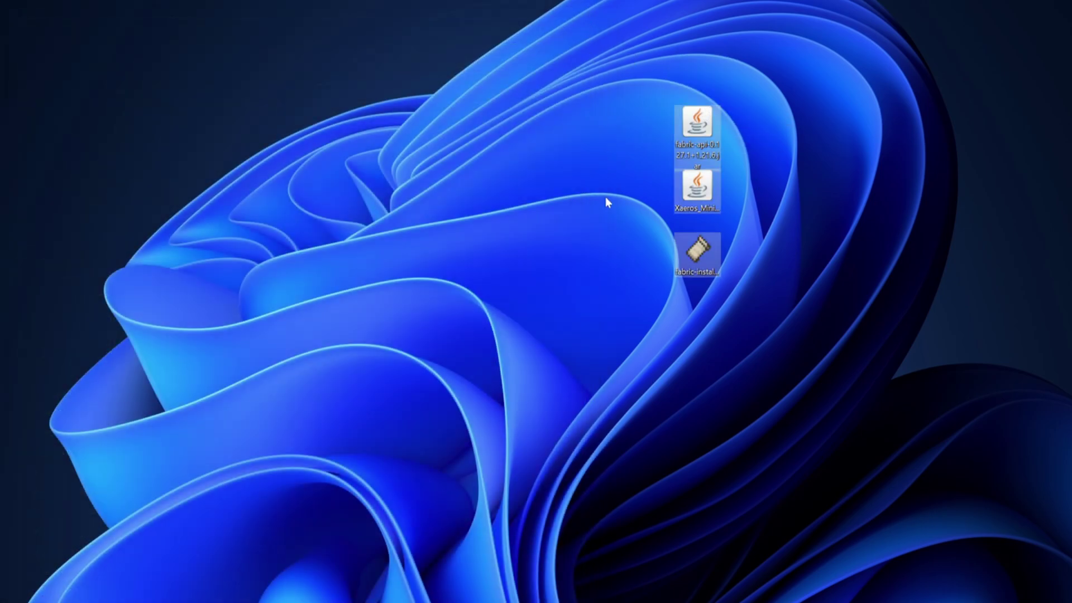
Step: Run fabric-installer-1.0.3.exe to install Fabric Loader 0.16.14 for Minecraft 1.21.6, then close it
drag(698, 252, 601, 260)
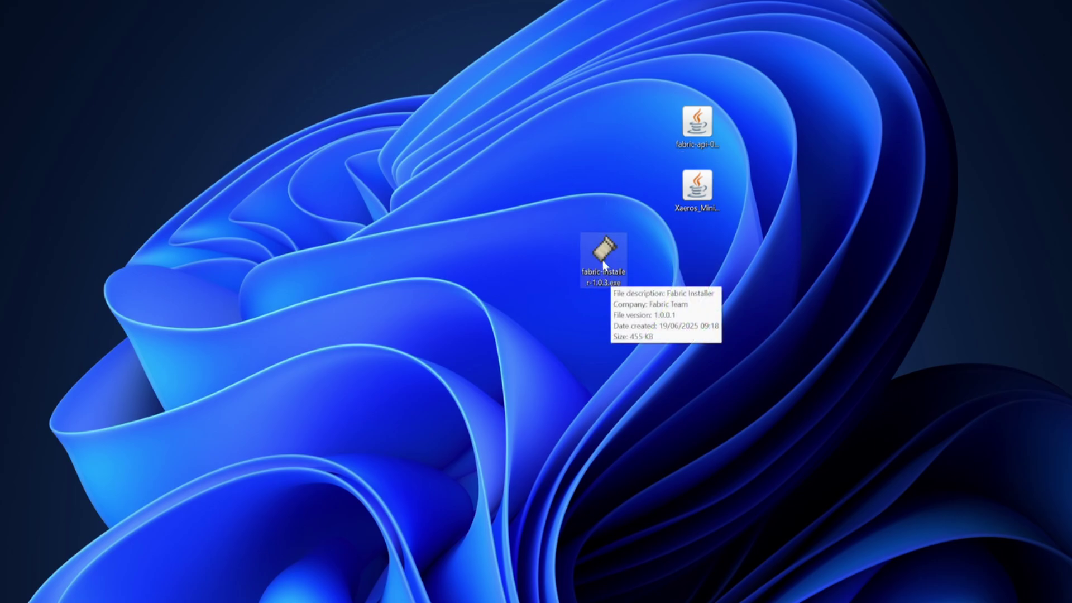
double_click(602, 260)
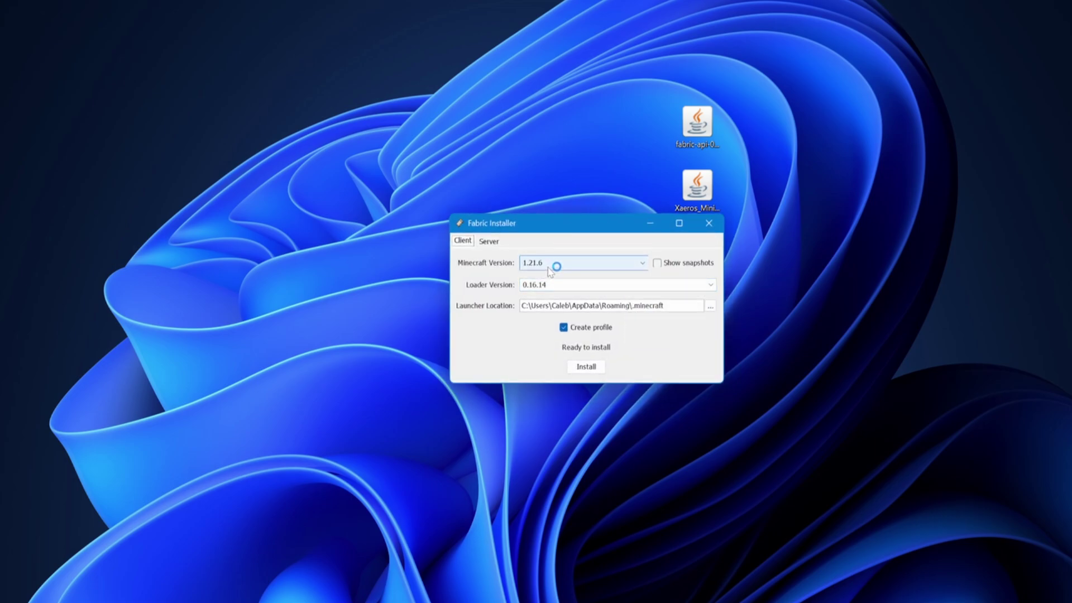
click(587, 367)
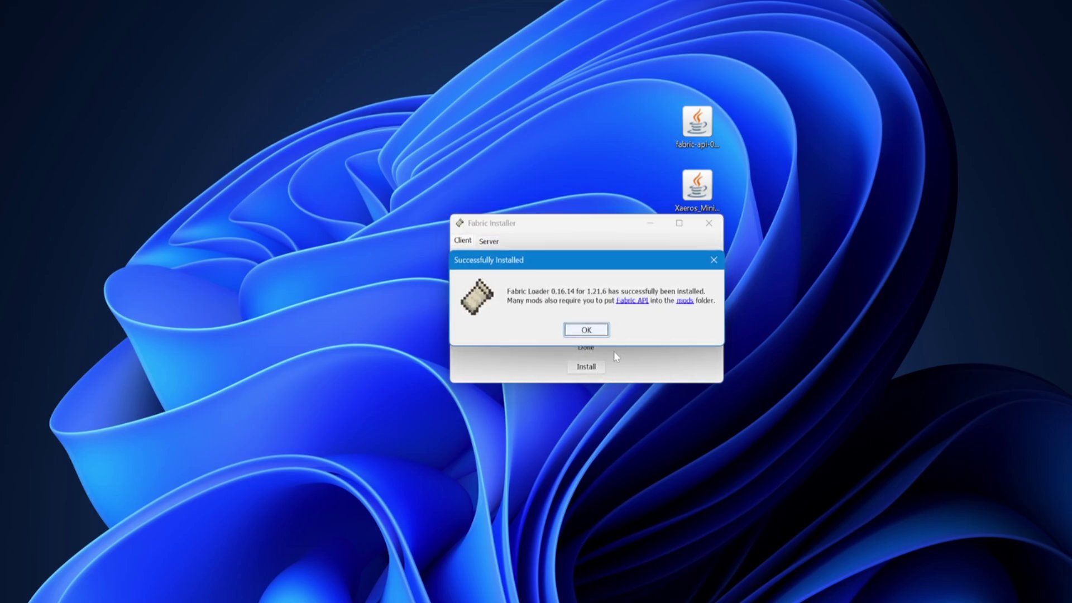
click(586, 330)
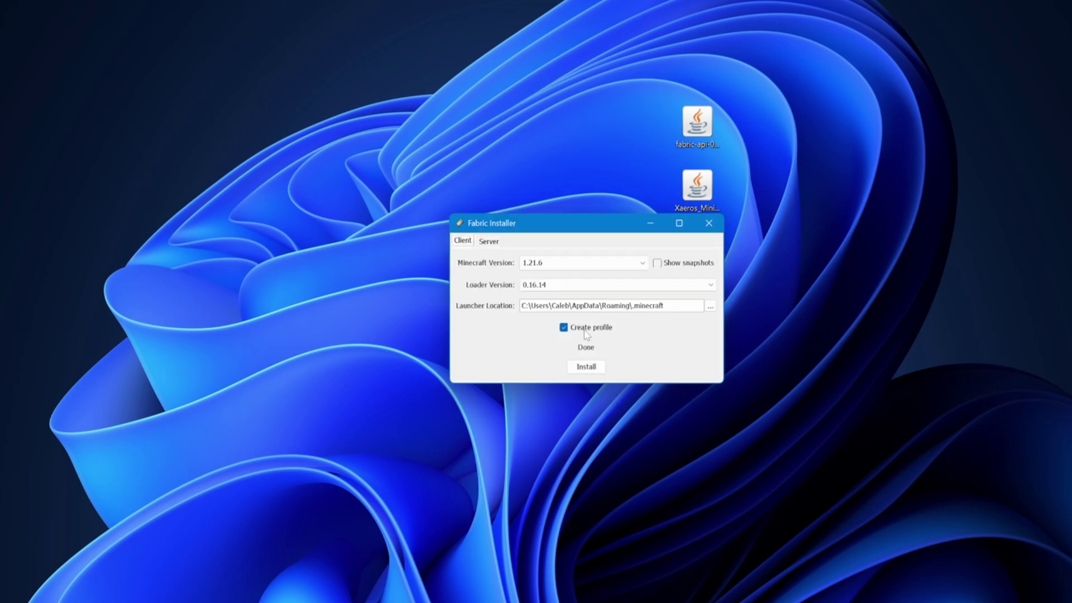
click(711, 228)
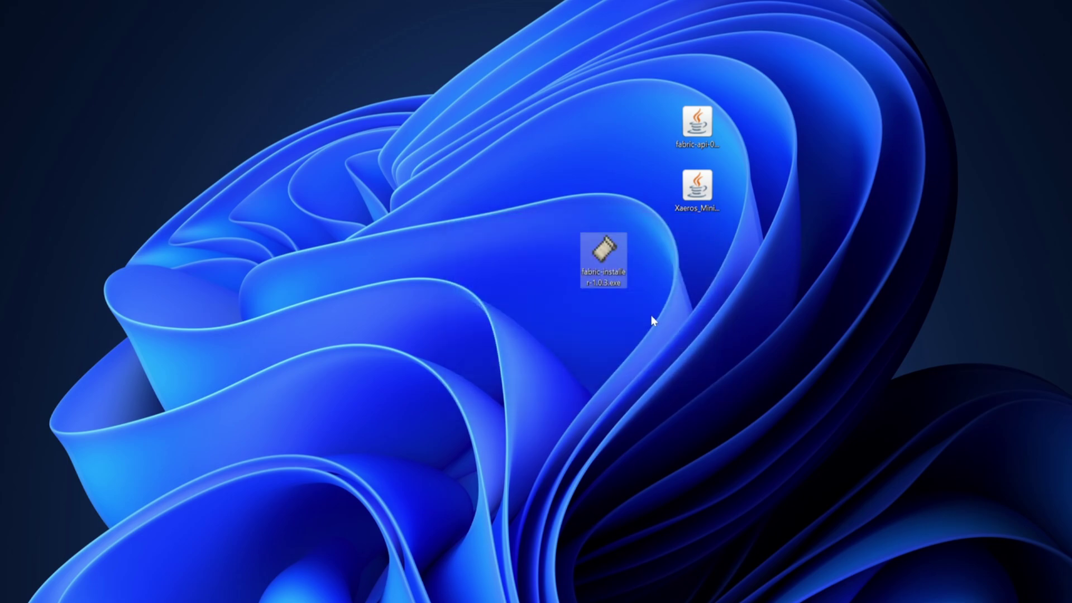
Step: Delete fabric-installer-1.0.3.exe from the desktop, leaving the two mod jars unselected
key(Delete)
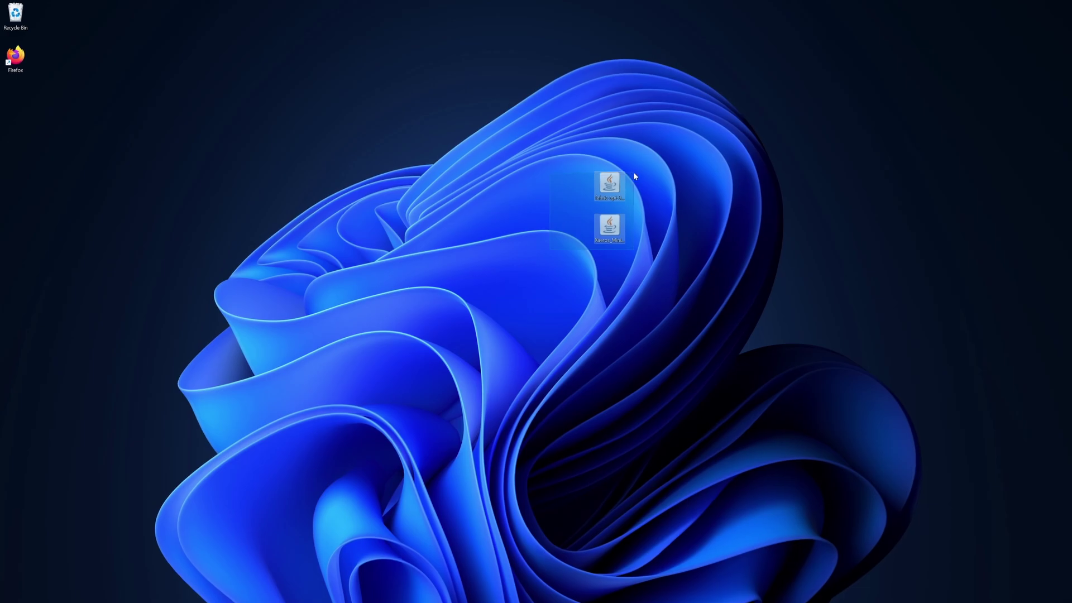
drag(606, 219, 769, 97)
drag(658, 168, 667, 167)
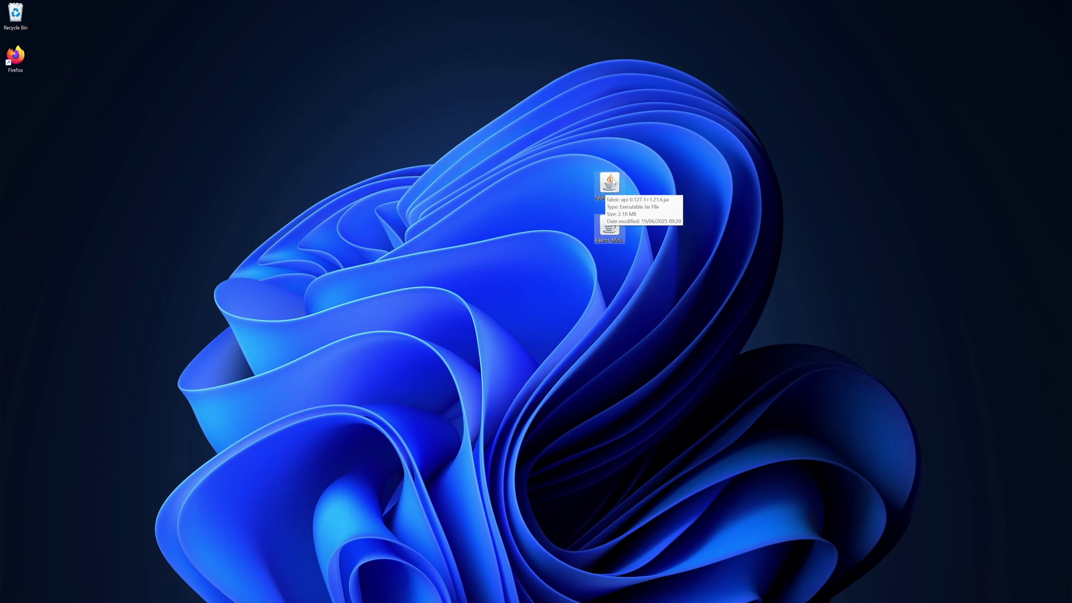
click(608, 207)
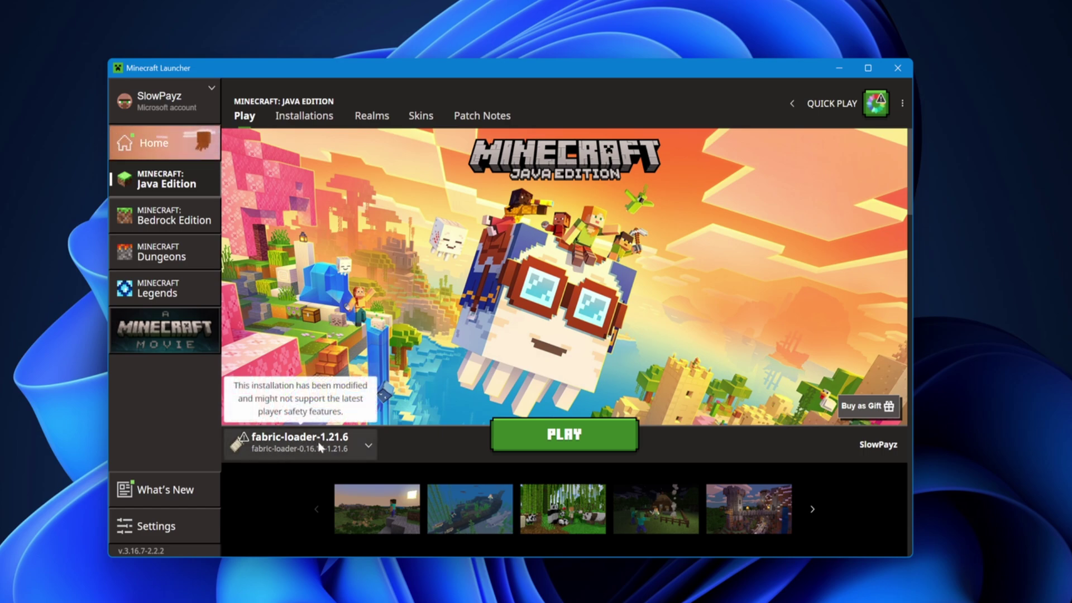
Step: Keep fabric-loader-1.21.6 selected and view it in the Installations list with modded installations shown
click(368, 450)
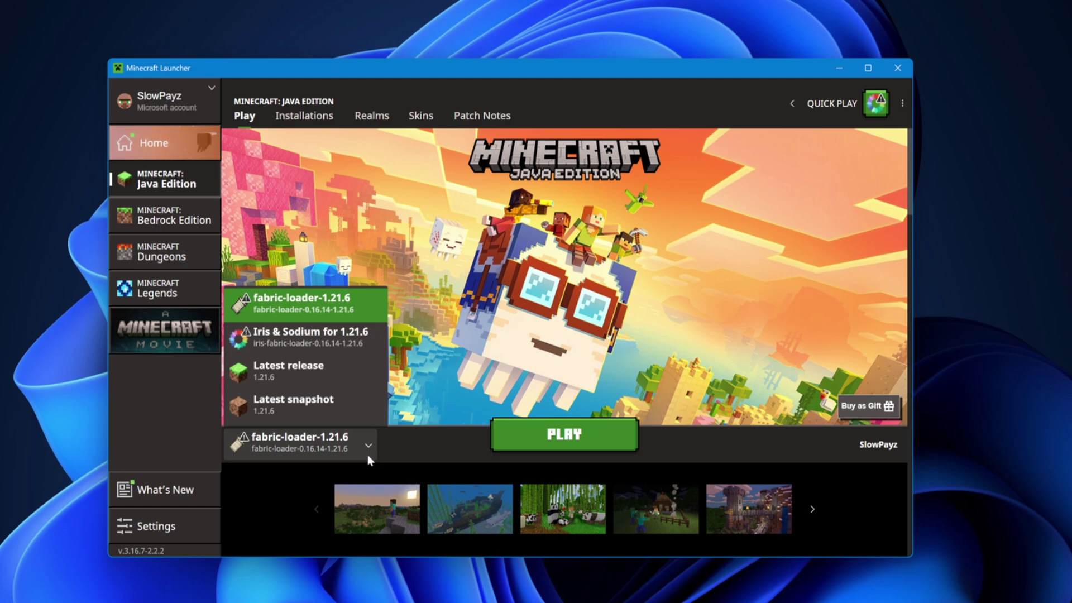
click(280, 308)
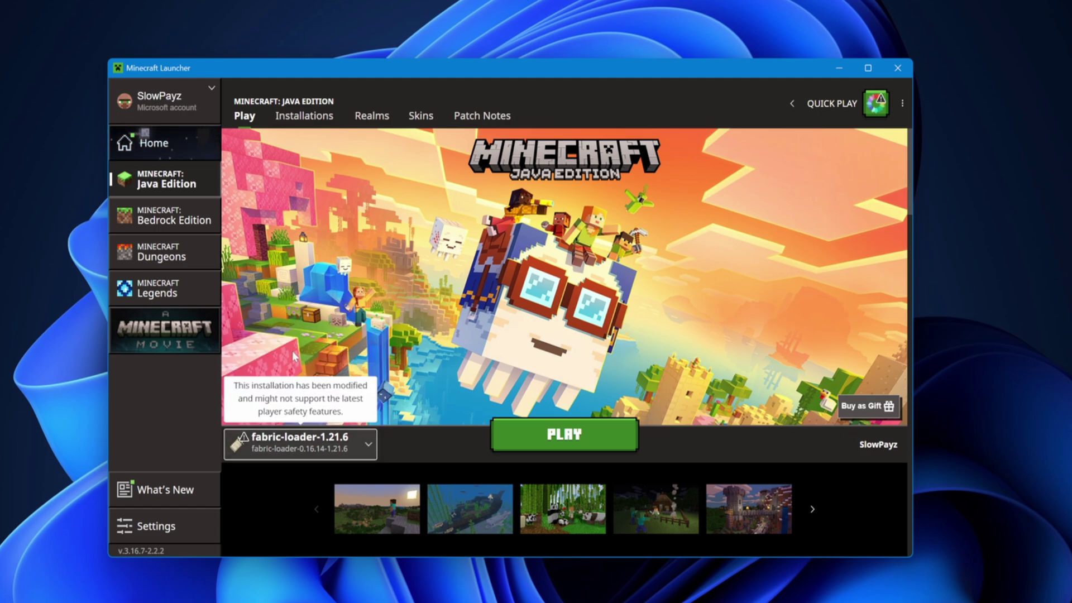
click(292, 121)
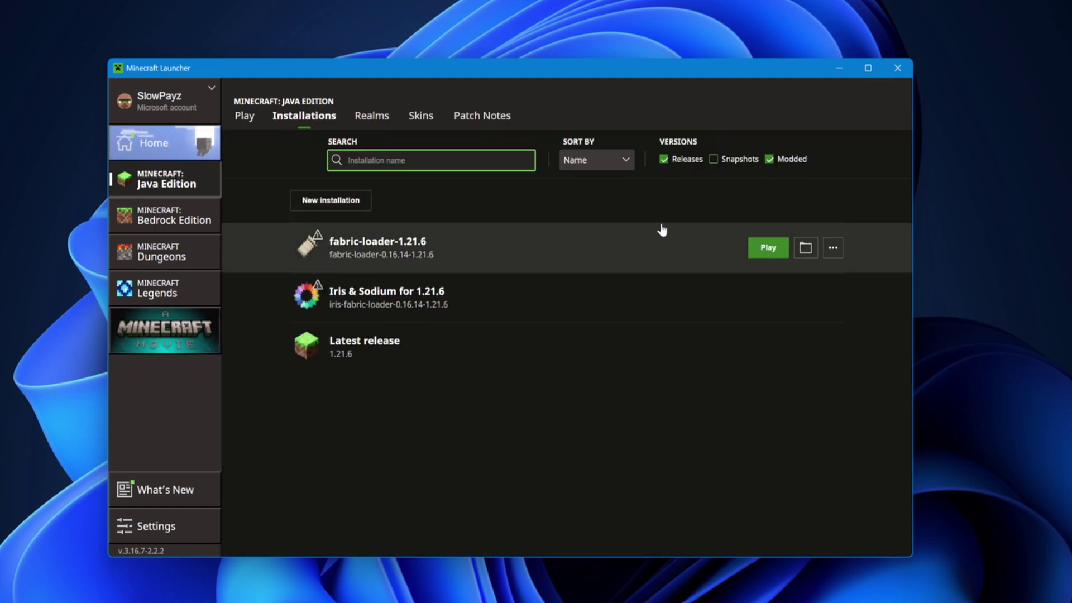
click(768, 159)
click(769, 159)
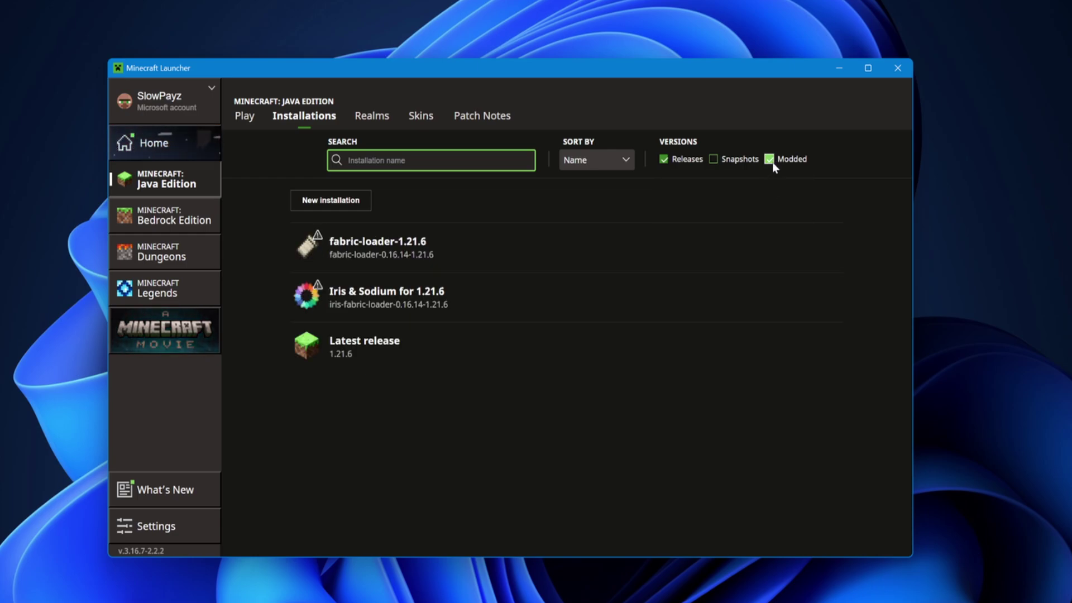
mouse_move(690, 258)
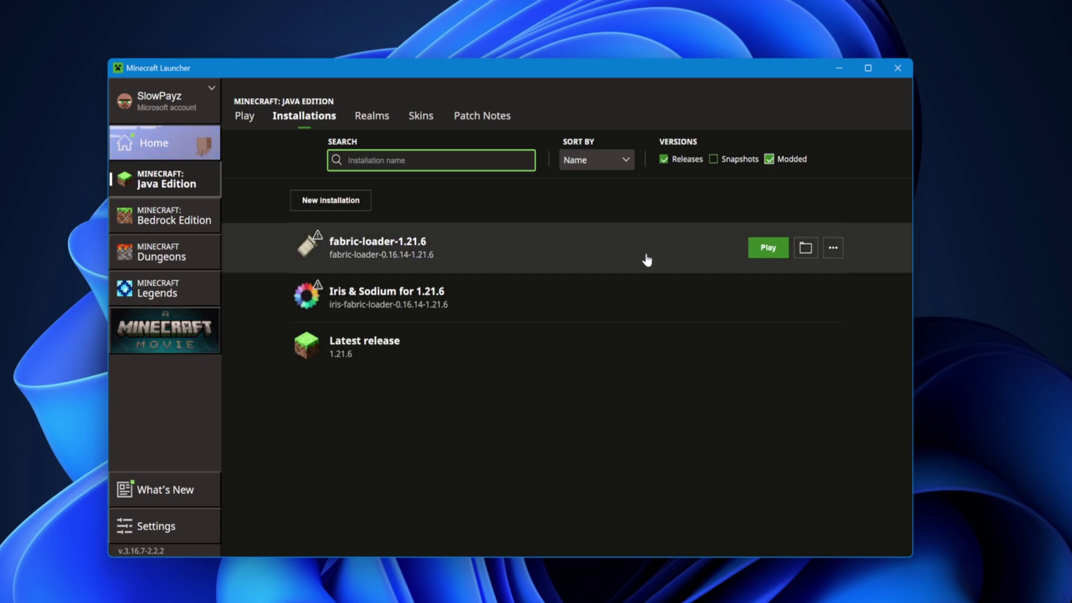
Step: Open the installation's .minecraft folder and delete the old mods folder
click(806, 252)
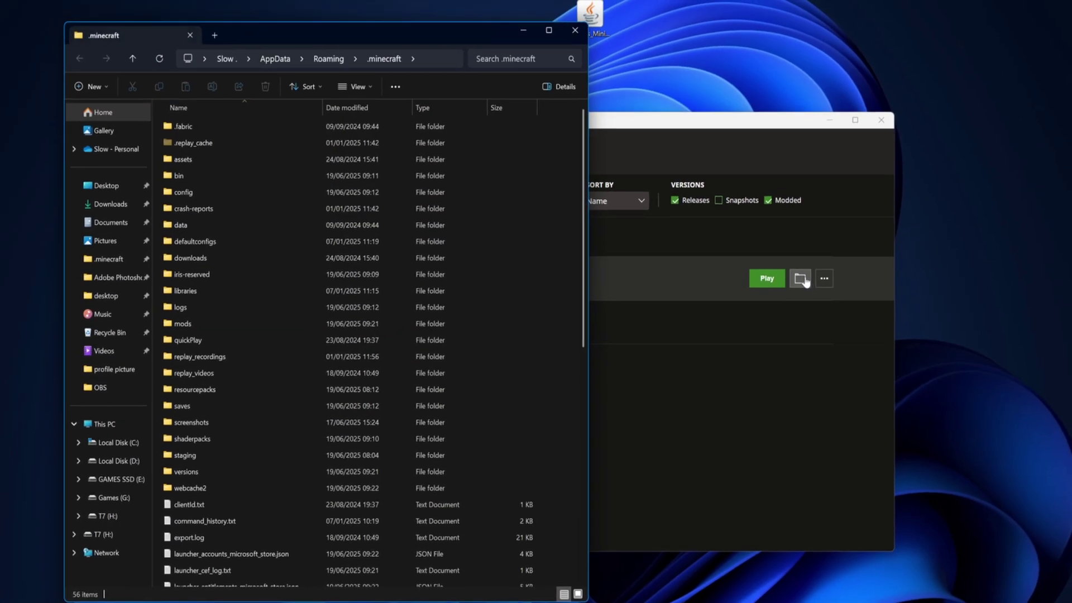
click(210, 326)
key(Delete)
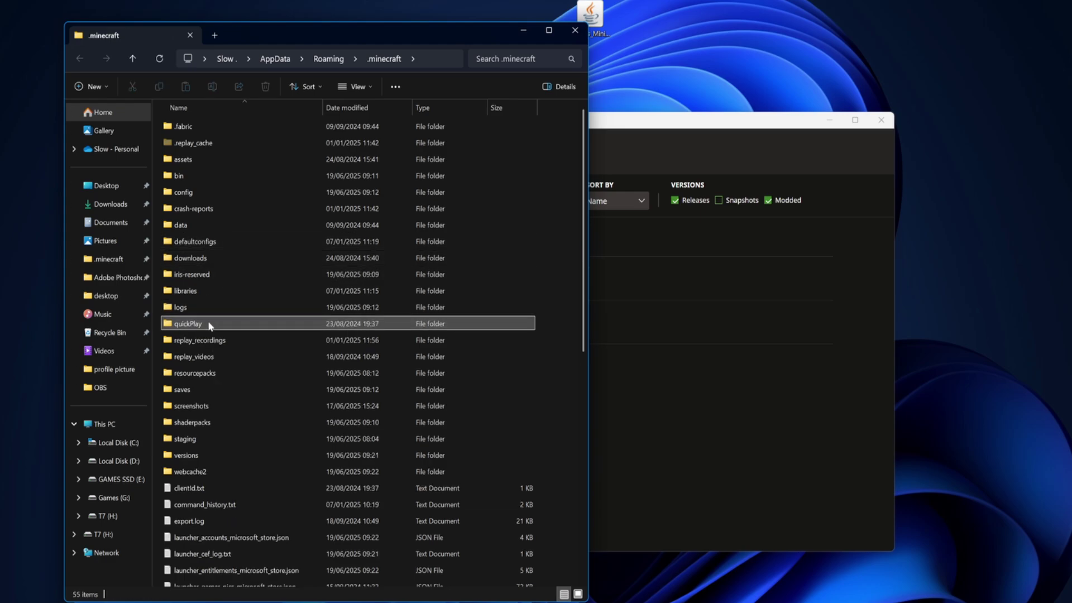
Step: Create a new folder named 'mods' in .minecraft
right_click(553, 316)
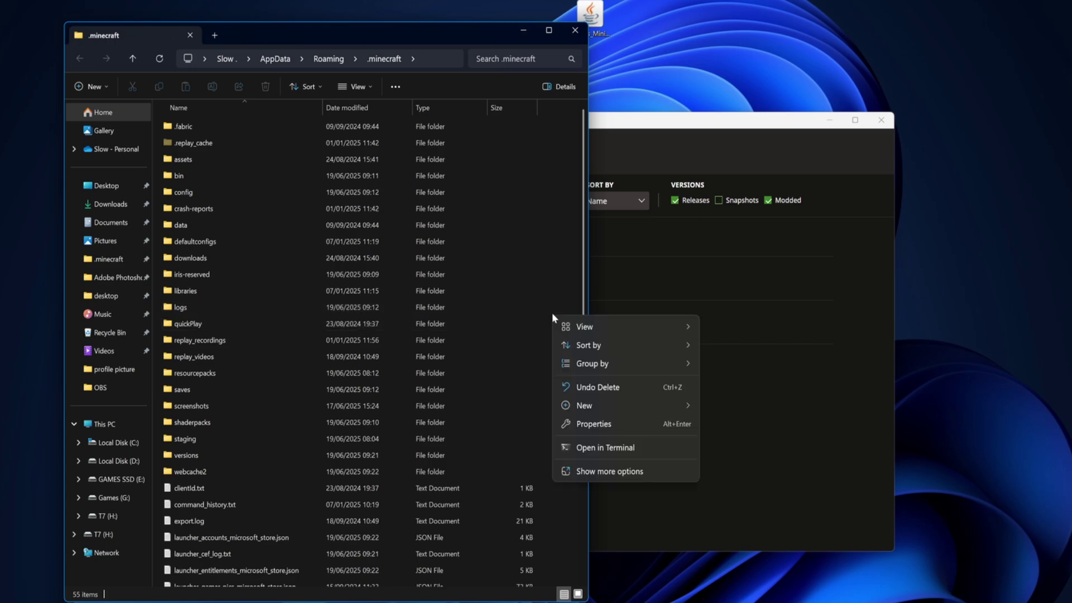
mouse_move(593, 406)
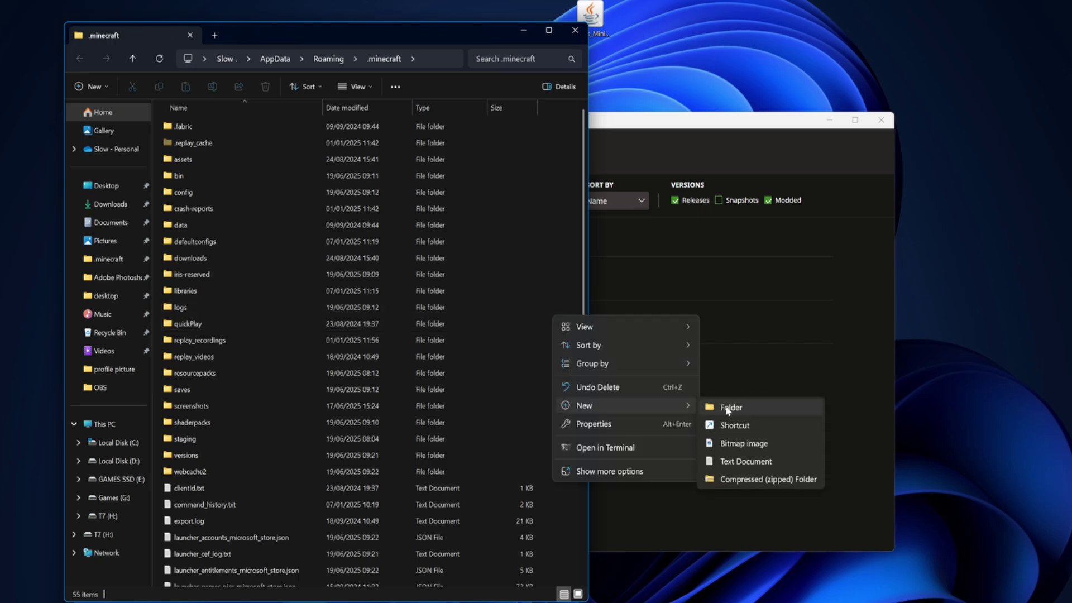
click(728, 410)
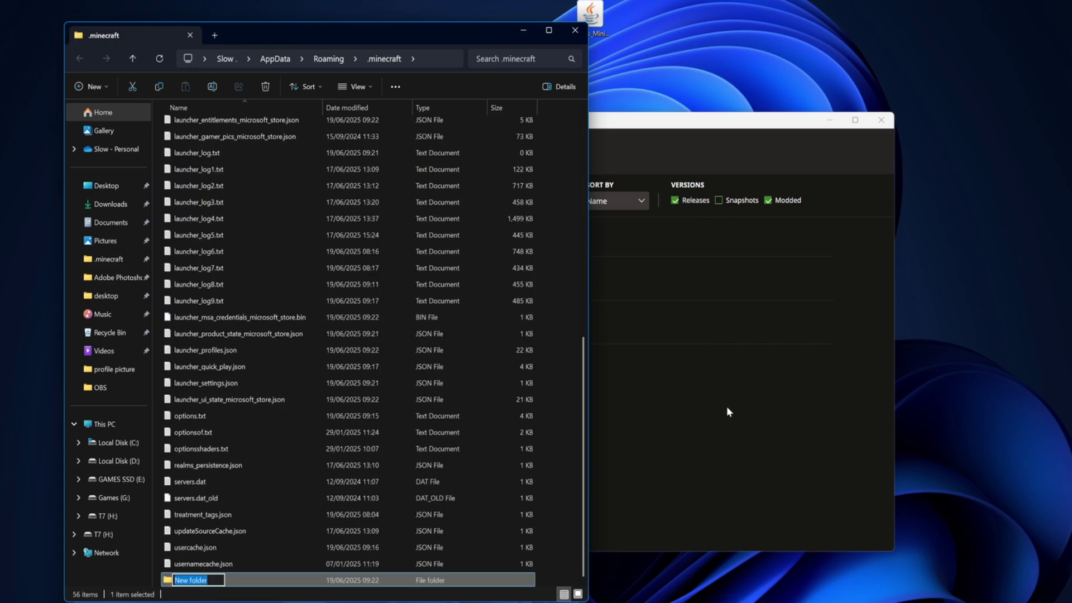
text(mods)
key(Return)
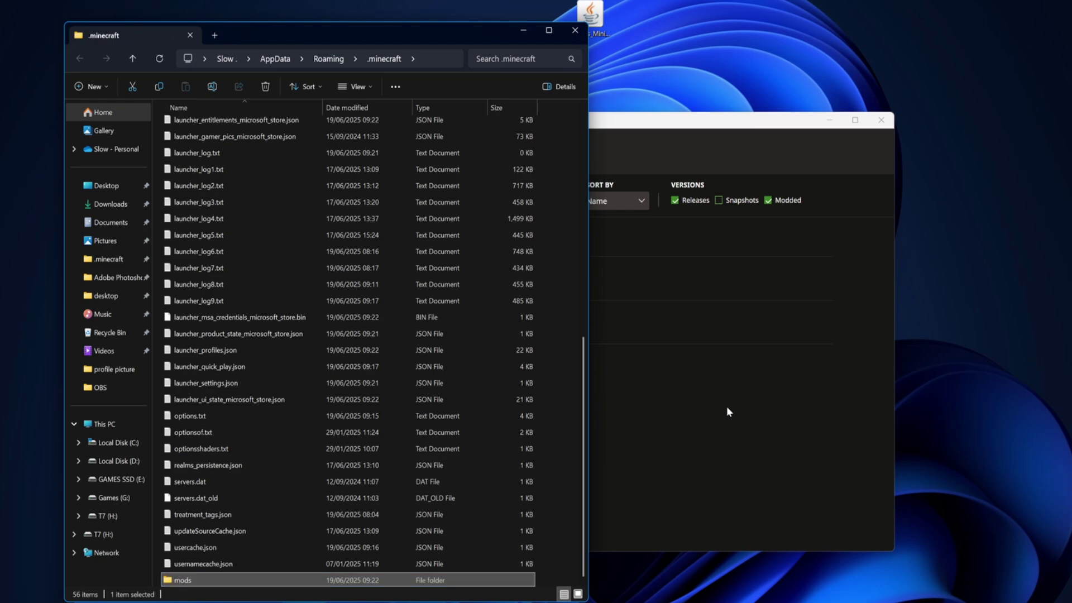
Step: Move the Fabric API and Xaero's Minimap jars into the new mods folder
double_click(184, 581)
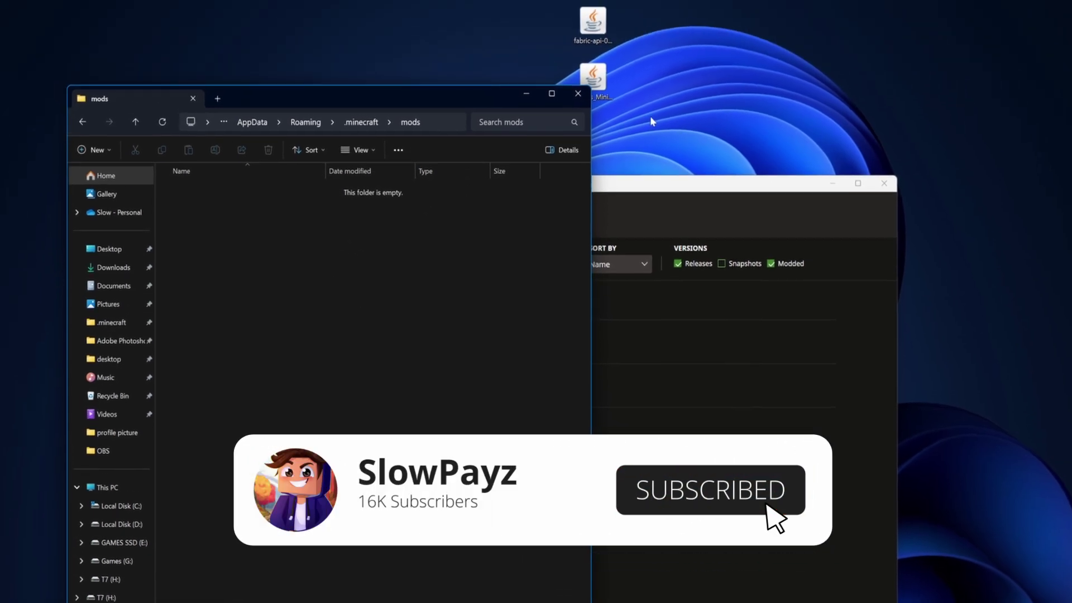
drag(650, 116, 575, 8)
drag(593, 76, 286, 304)
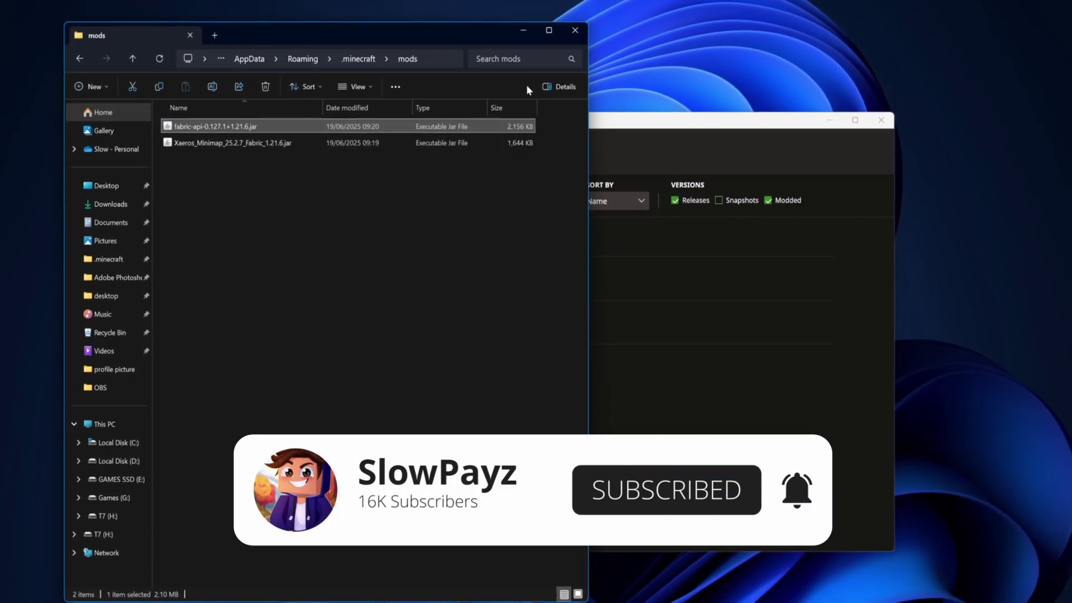
Step: Close the mods folder window and launch fabric-loader-1.21.6 from the Play page
click(574, 30)
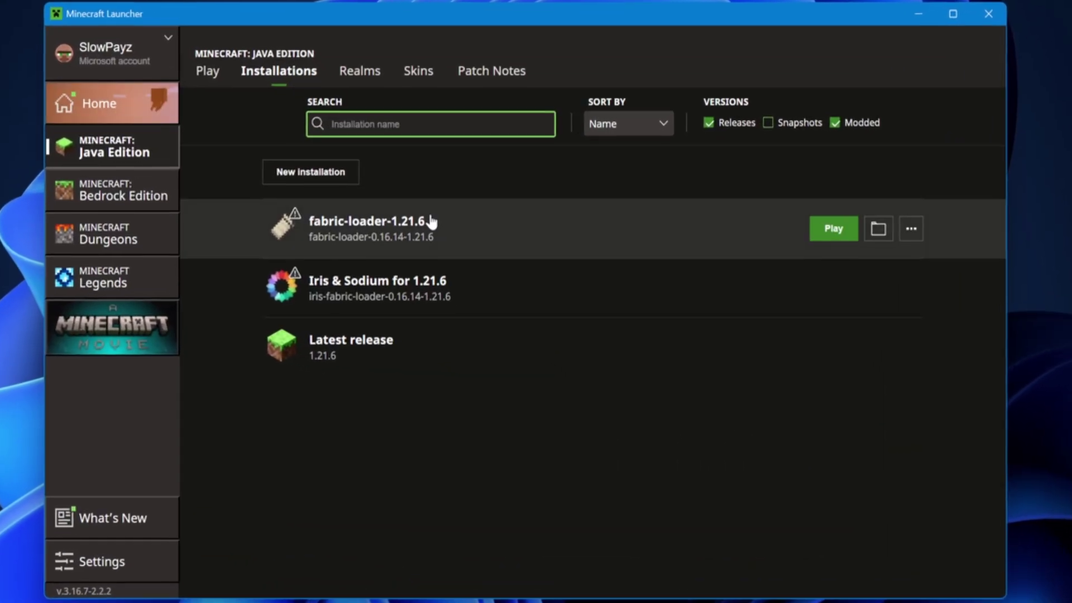
click(290, 156)
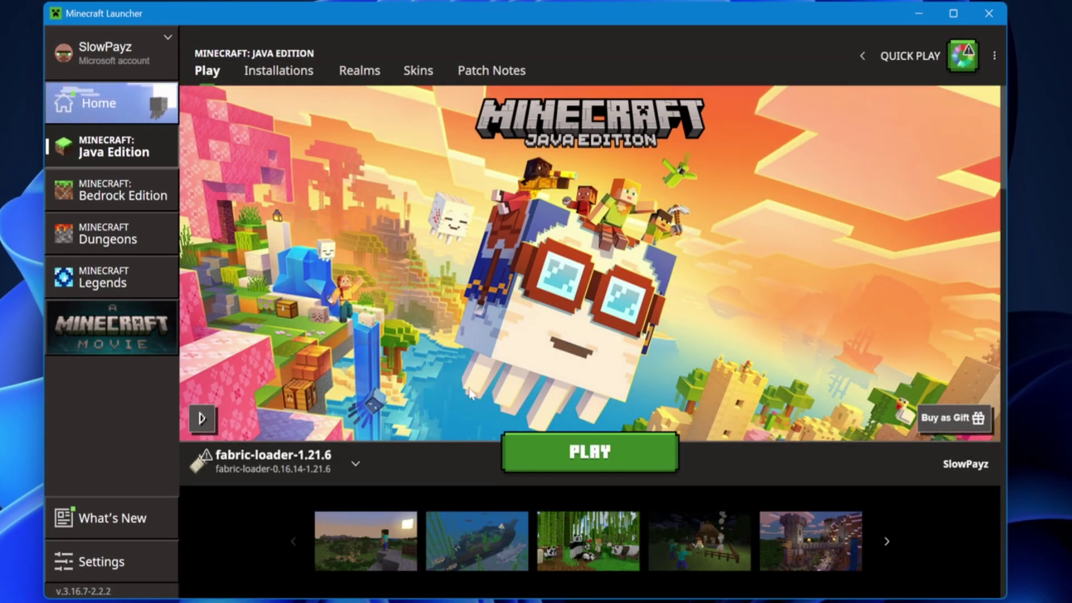
click(605, 465)
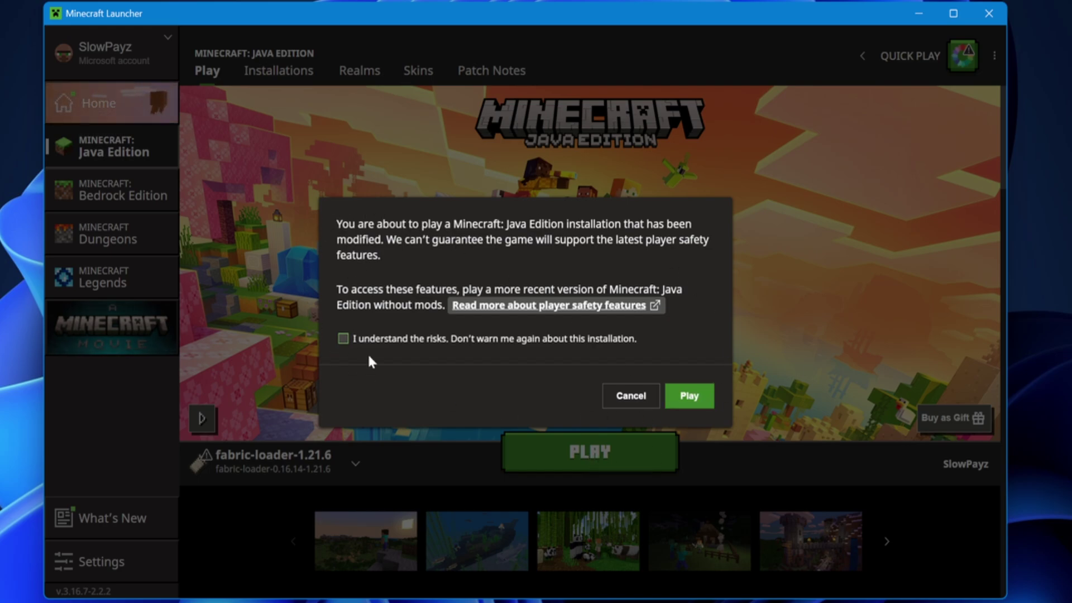
Step: Acknowledge the modded-installation warning and launch Fabric 1.21.6 into the world with Xaero's Minimap
click(342, 337)
click(690, 396)
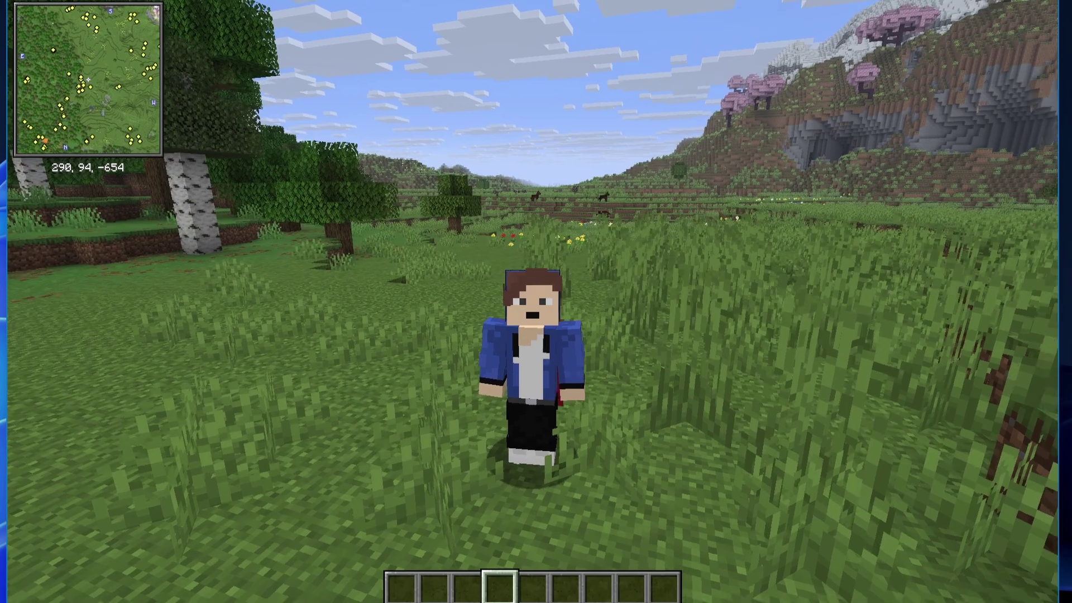